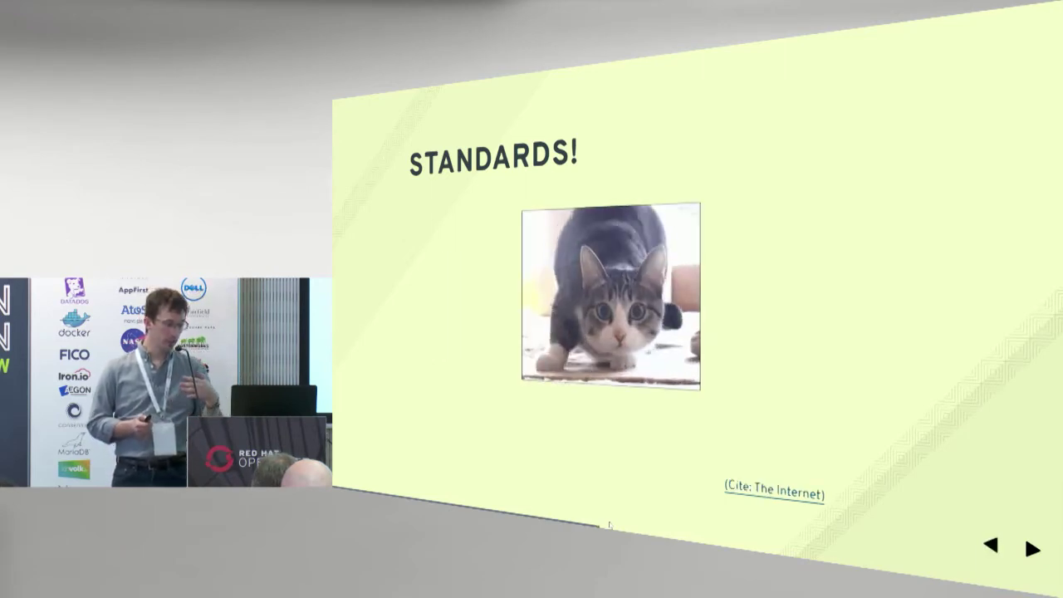
key("Right")
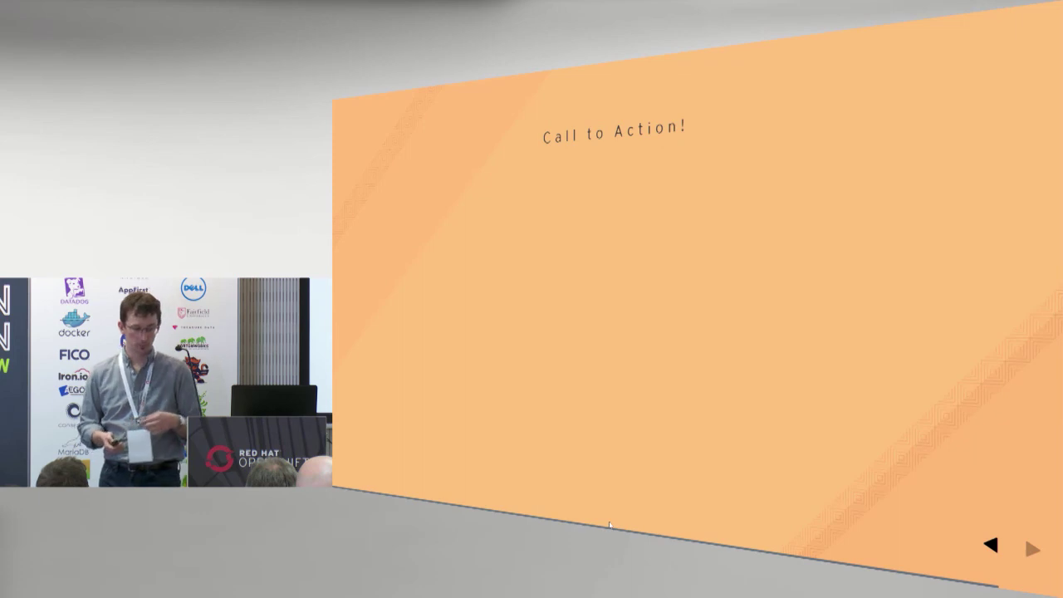
key("Right")
key("Right")
key("Right")
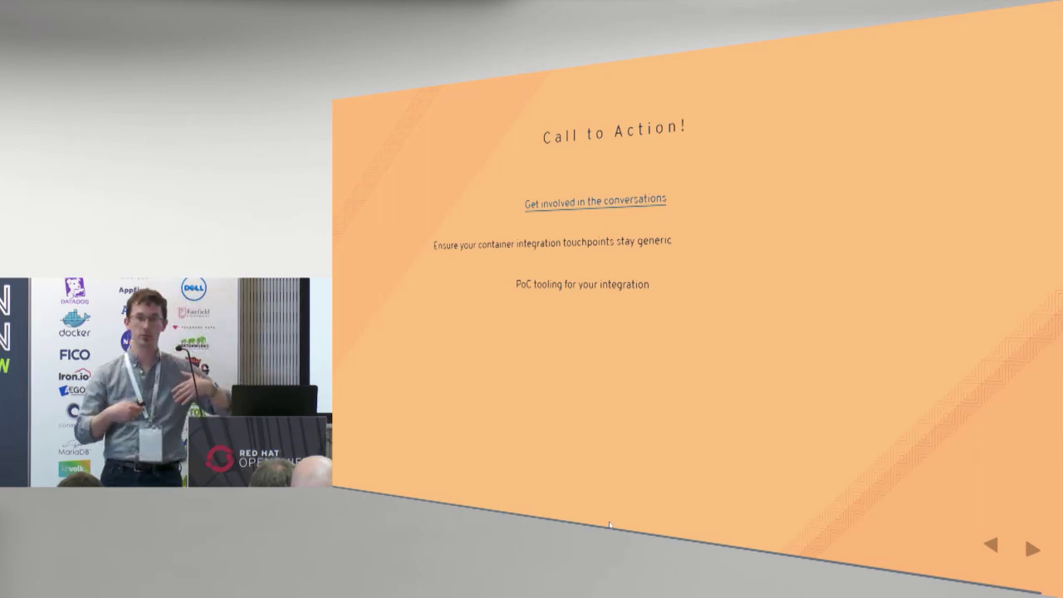
key("Right")
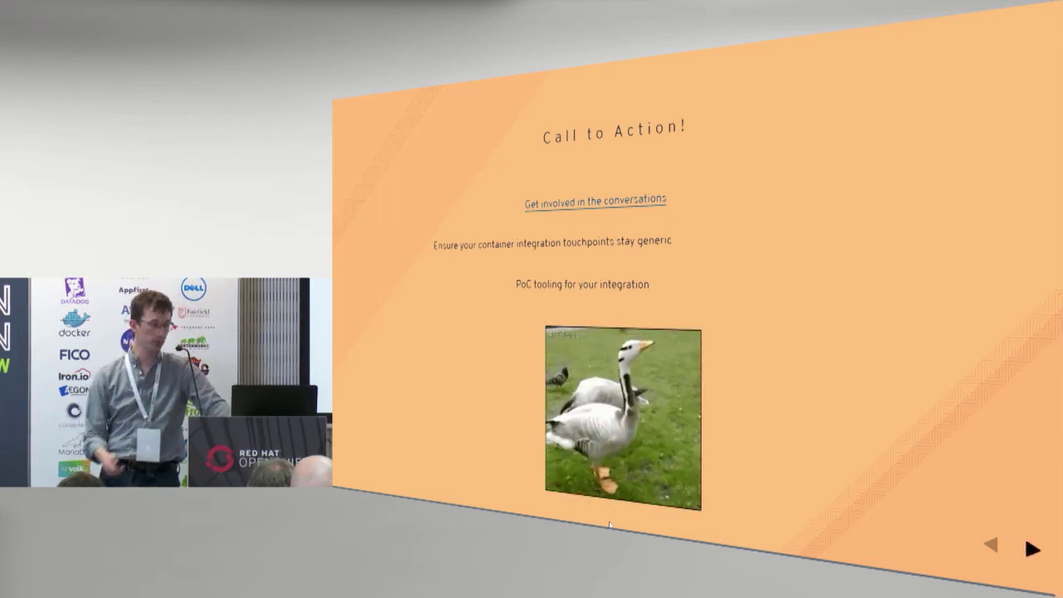